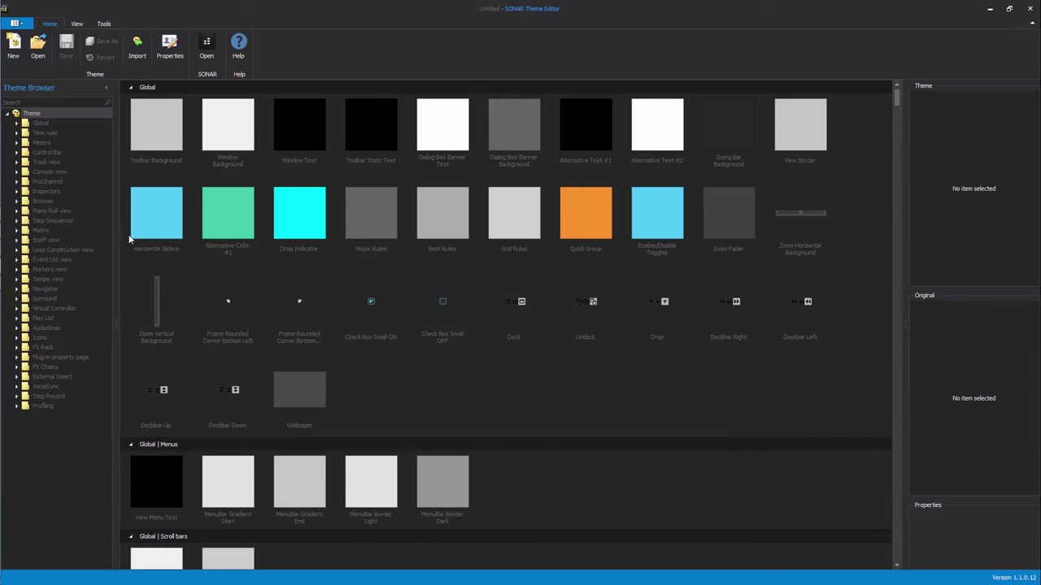
Step: Open the first background image of the ProChannel PC76 U-Type Channel Compressor module for editing in paint.net
{"action": "left_click", "coordinate": [52, 183]}
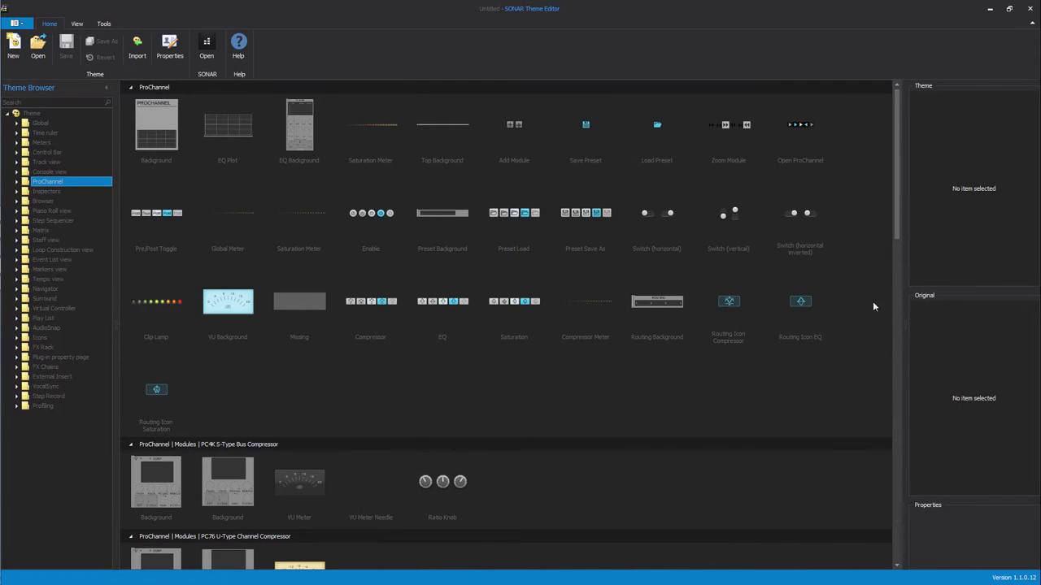
{"action": "left_click_drag", "start_coordinate": [898, 240], "coordinate": [899, 307]}
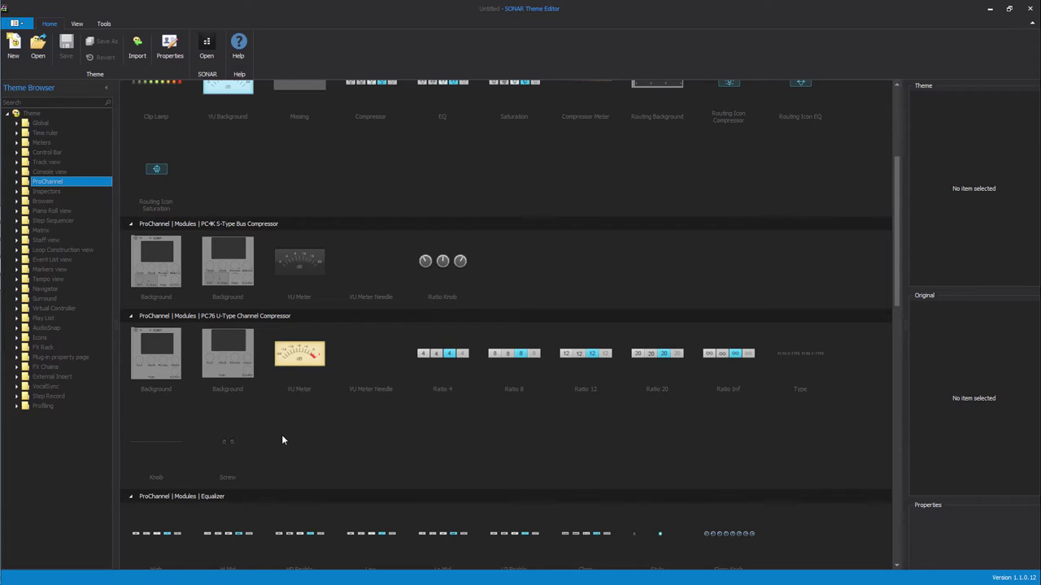
{"action": "double_click", "coordinate": [161, 374]}
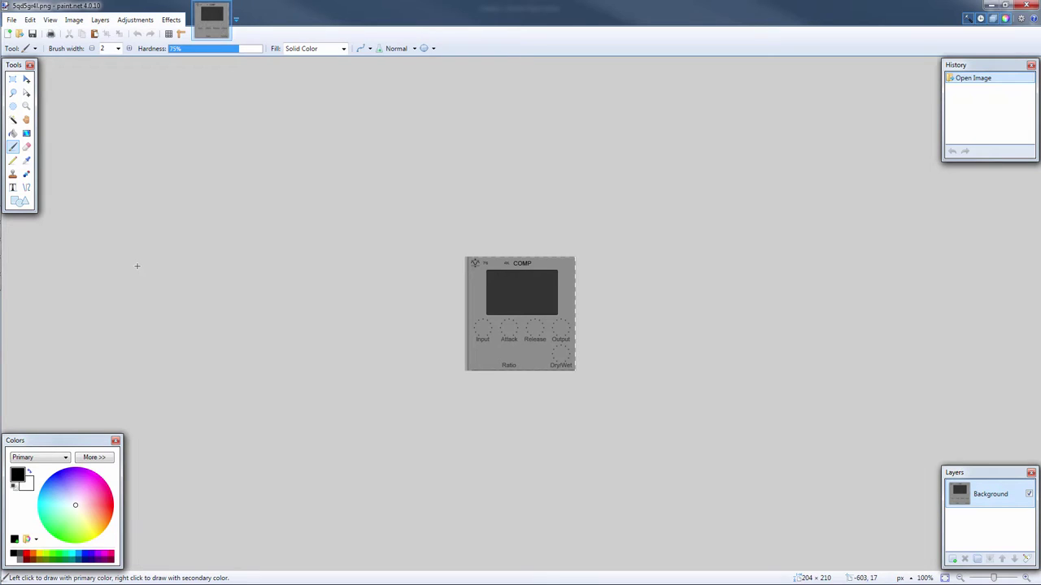
Step: Set up the Recolor tool with a light cyan primary color, brush width 100 and 41% tolerance
{"action": "left_click", "coordinate": [58, 504]}
{"action": "left_click", "coordinate": [26, 174]}
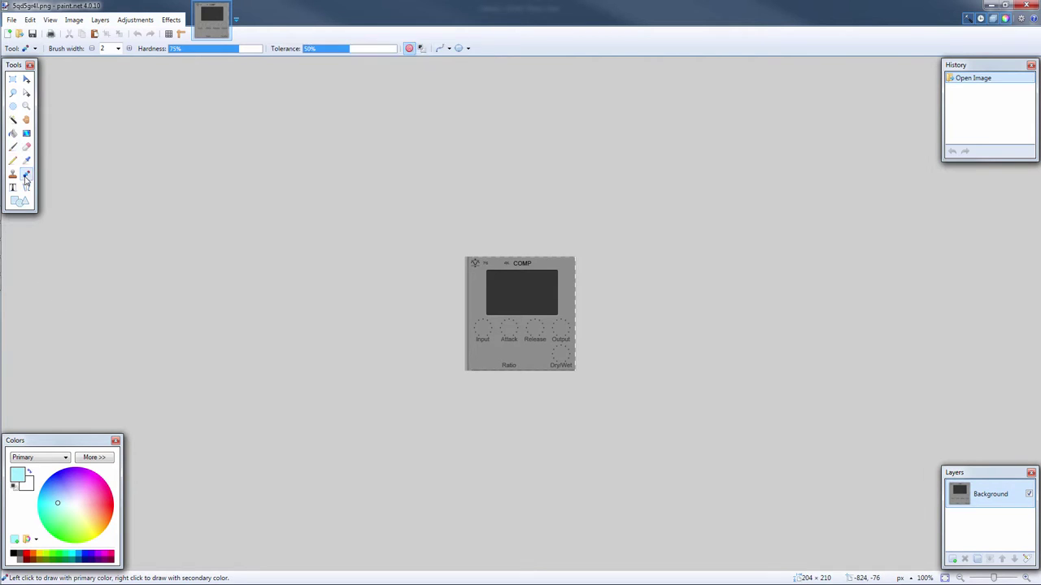
{"action": "left_click", "coordinate": [119, 50]}
{"action": "scroll", "coordinate": [110, 236], "scroll_direction": "down", "scroll_amount": 3}
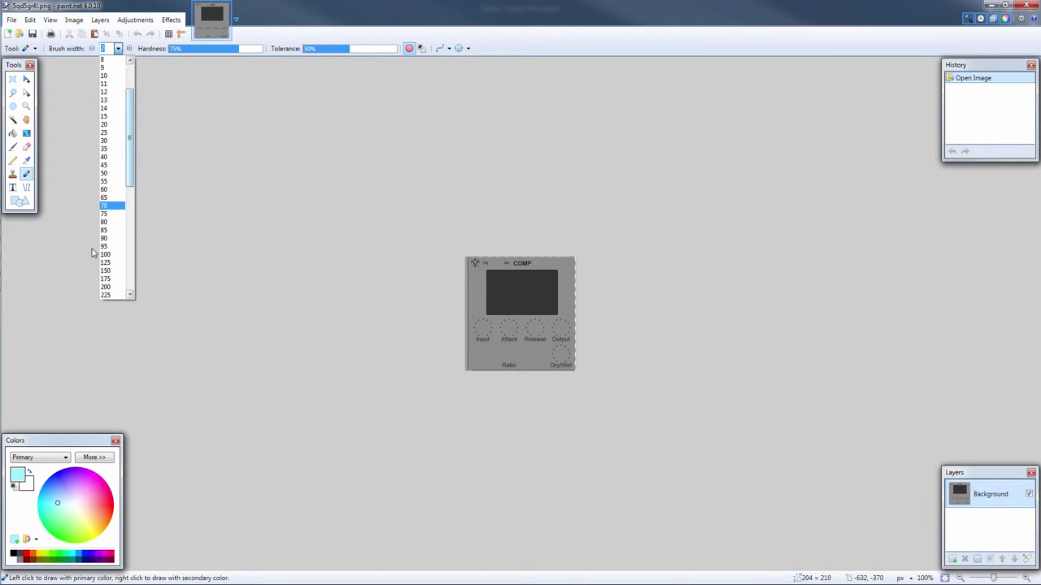
{"action": "left_click", "coordinate": [109, 255]}
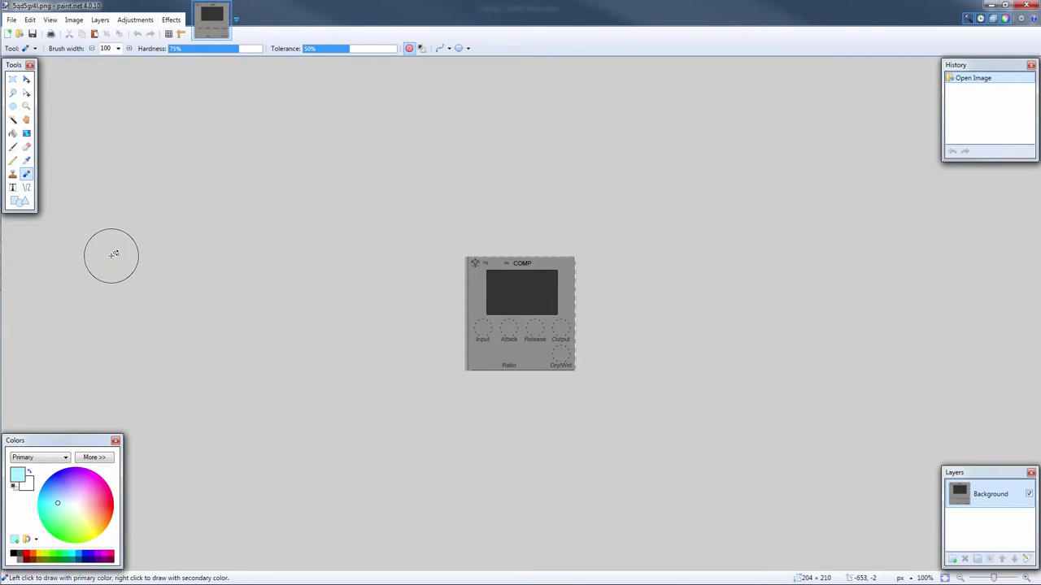
{"action": "left_click", "coordinate": [342, 52]}
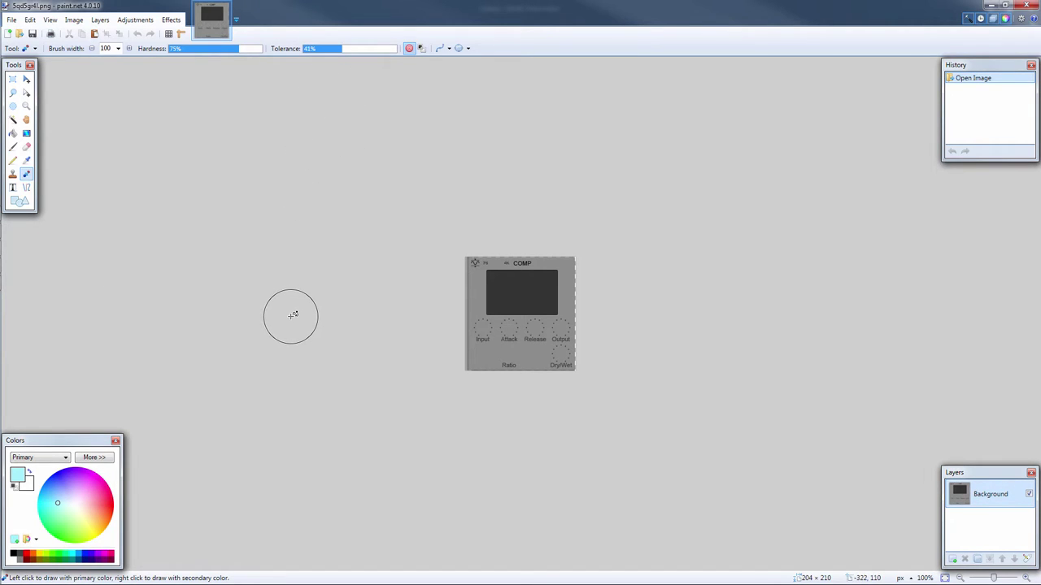
Step: Recolor the compressor background light cyan and save it back to the theme in SONAR Theme Editor
{"action": "mouse_move", "coordinate": [474, 289]}
{"action": "left_mouse_down"}
{"action": "mouse_move", "coordinate": [473, 366]}
{"action": "mouse_move", "coordinate": [486, 356]}
{"action": "mouse_move", "coordinate": [490, 297]}
{"action": "mouse_move", "coordinate": [481, 251]}
{"action": "mouse_move", "coordinate": [501, 282]}
{"action": "mouse_move", "coordinate": [517, 386]}
{"action": "mouse_move", "coordinate": [537, 247]}
{"action": "mouse_move", "coordinate": [553, 261]}
{"action": "mouse_move", "coordinate": [567, 382]}
{"action": "left_mouse_up"}
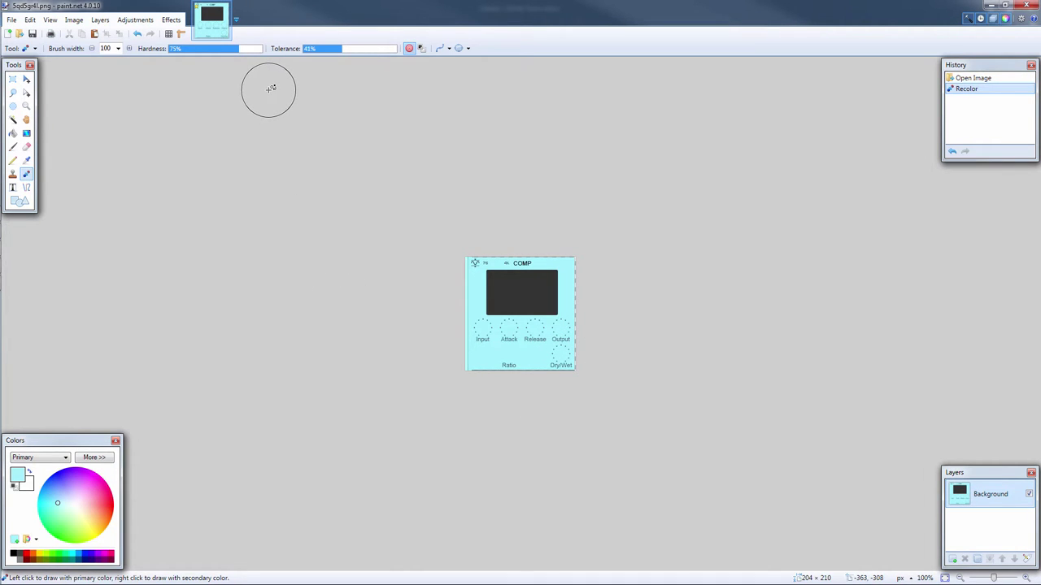
{"action": "left_click", "coordinate": [34, 35]}
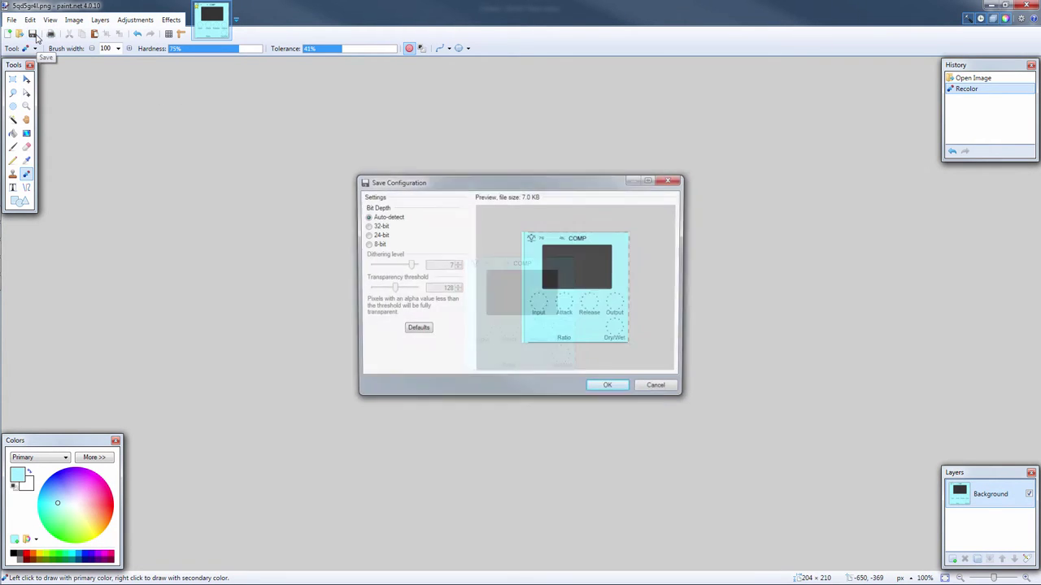
{"action": "left_click", "coordinate": [611, 390]}
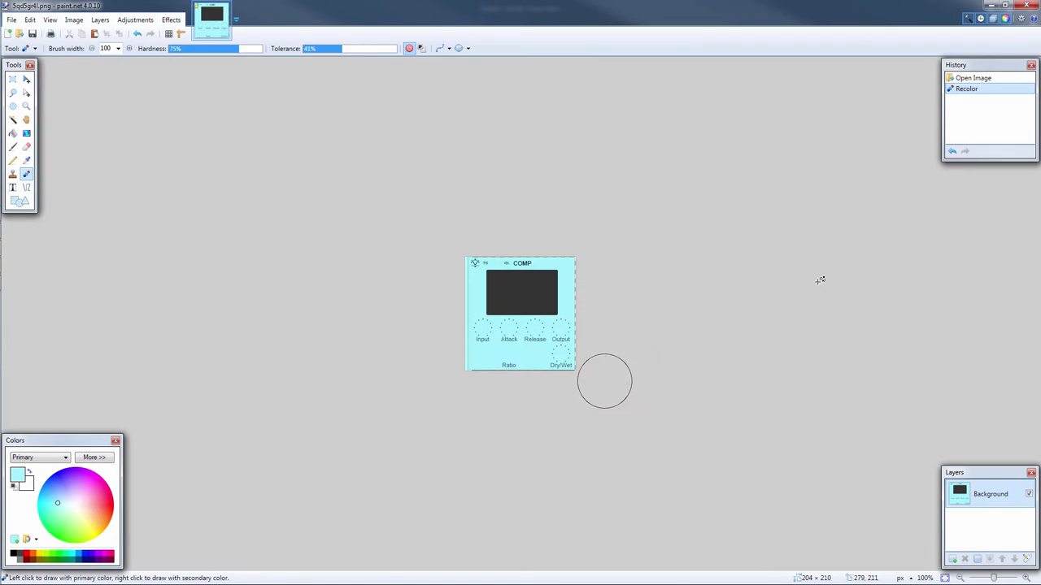
{"action": "left_click", "coordinate": [992, 6]}
{"action": "left_click", "coordinate": [570, 402]}
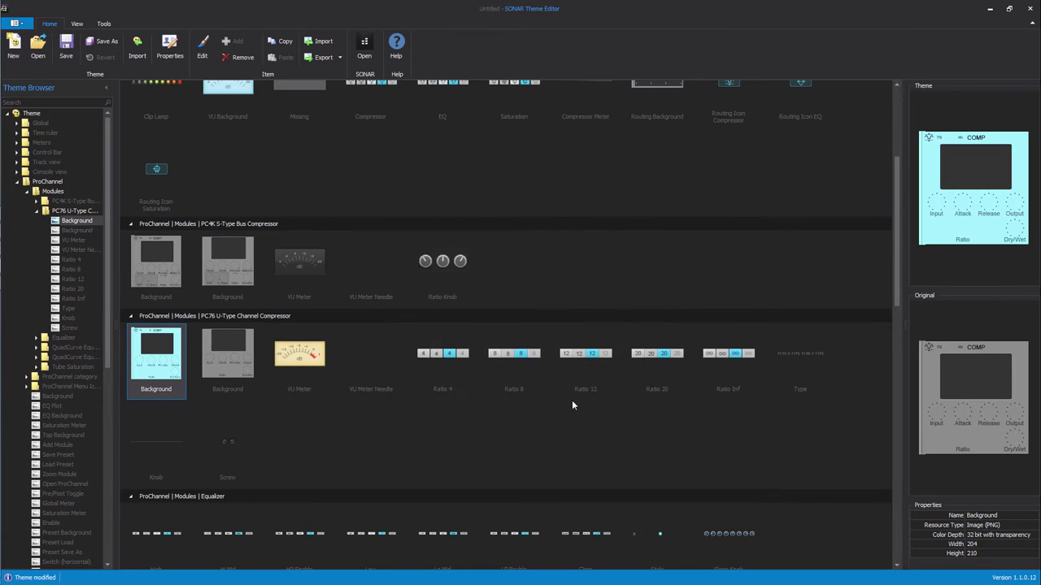
Step: Open the PC76 compressor's Ratio 4 button image for editing in paint.net and undo the stray recolor
{"action": "double_click", "coordinate": [431, 357]}
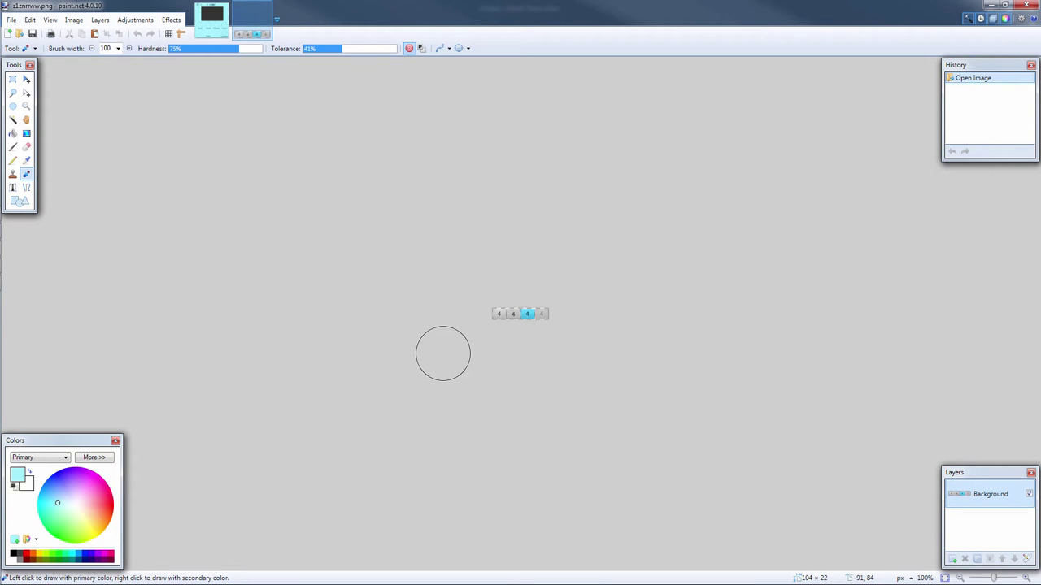
{"action": "left_click", "coordinate": [443, 354]}
{"action": "key", "text": "ctrl+z"}
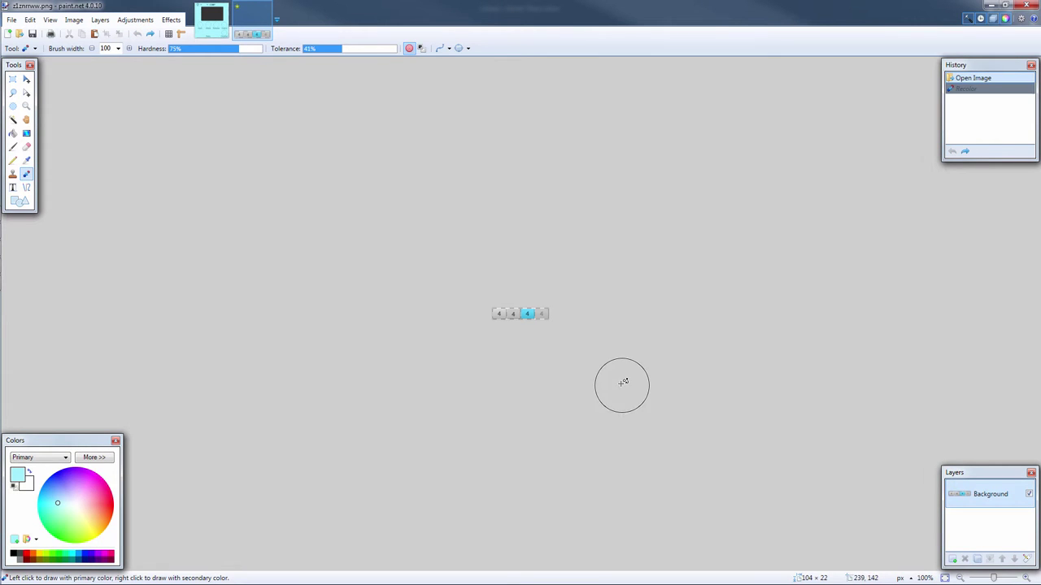
Step: Set the primary color's saturation to 83 and recolor the Ratio 4 button image with it
{"action": "left_click", "coordinate": [95, 458]}
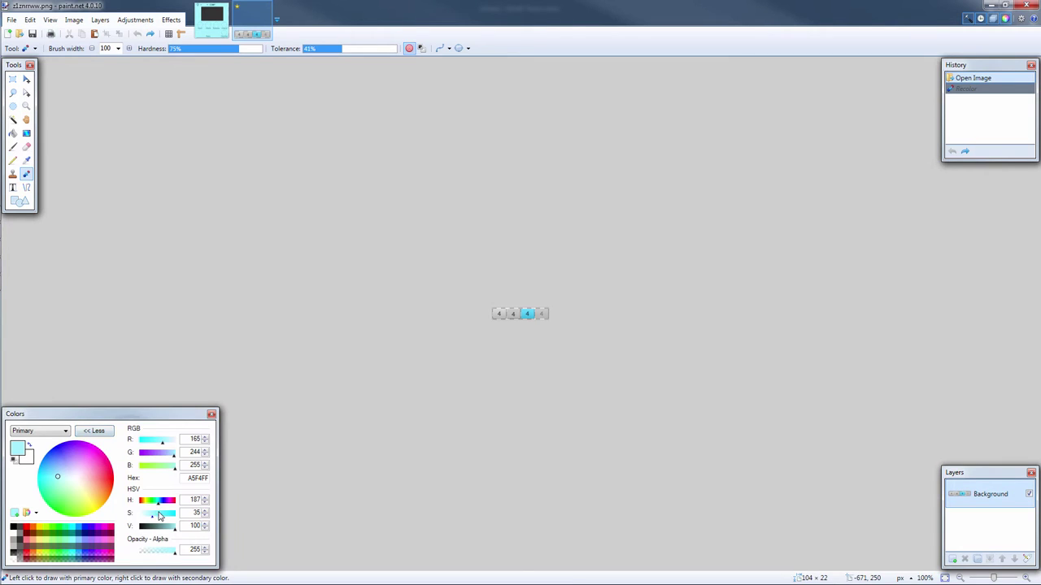
{"action": "left_click_drag", "start_coordinate": [154, 519], "coordinate": [170, 520]}
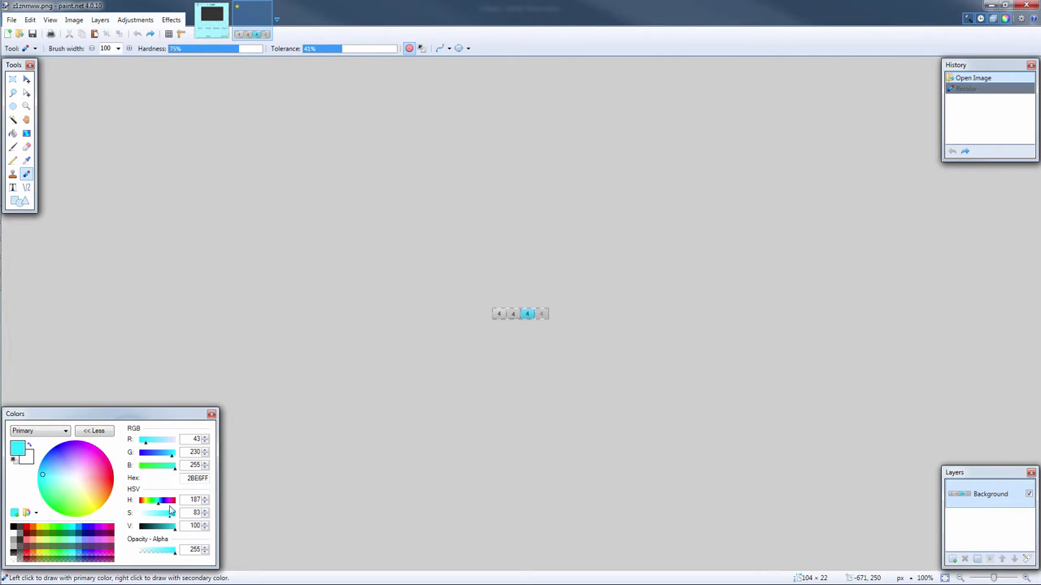
{"action": "left_click", "coordinate": [96, 431]}
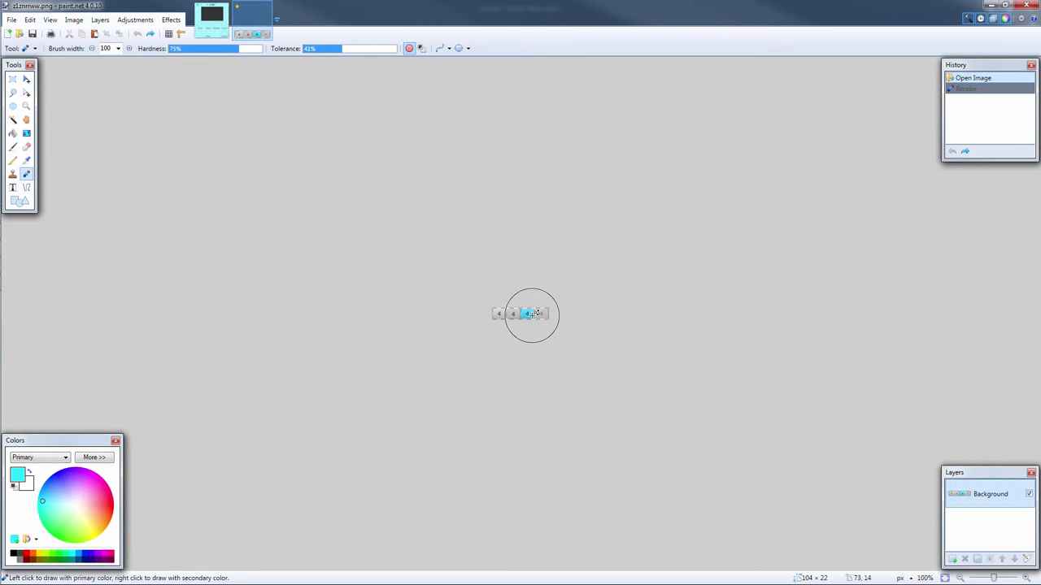
{"action": "left_click", "coordinate": [532, 314]}
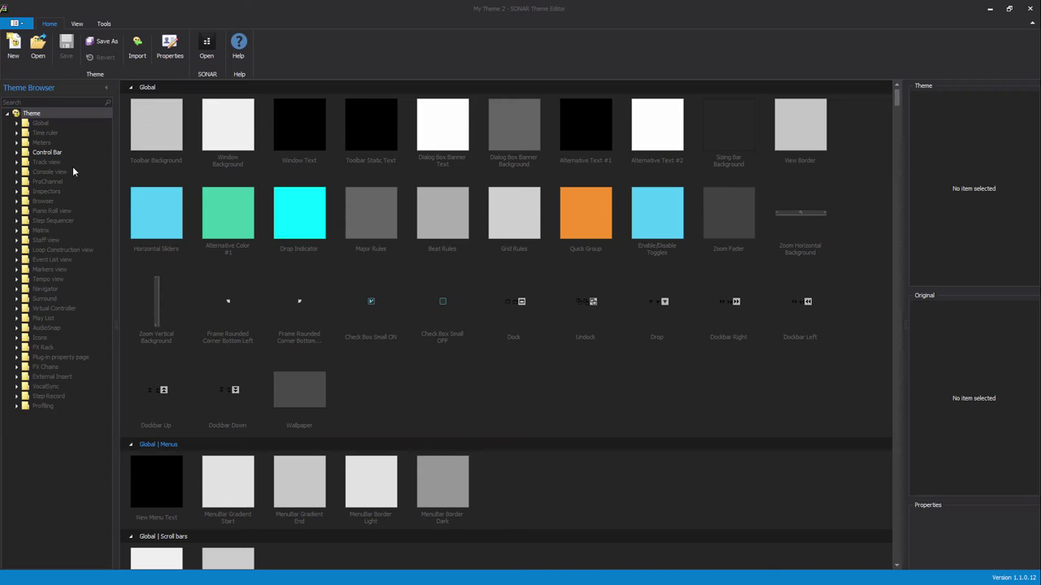
Step: Show the Meters category and browse the toolkit's Orange Meters 03 images for Vertical Audio Meters without importing any
{"action": "left_click", "coordinate": [41, 142]}
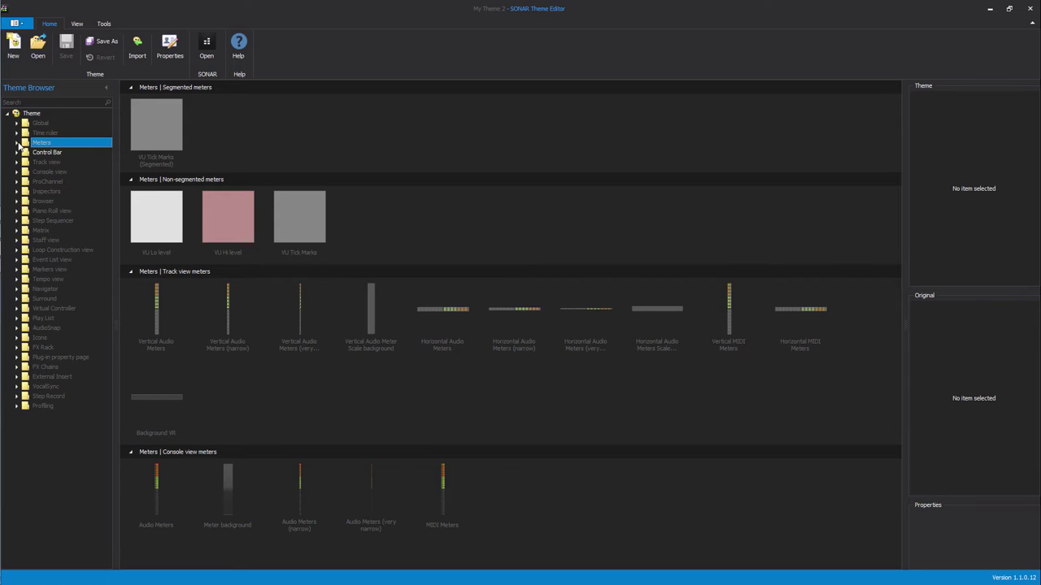
{"action": "mouse_move", "coordinate": [158, 317]}
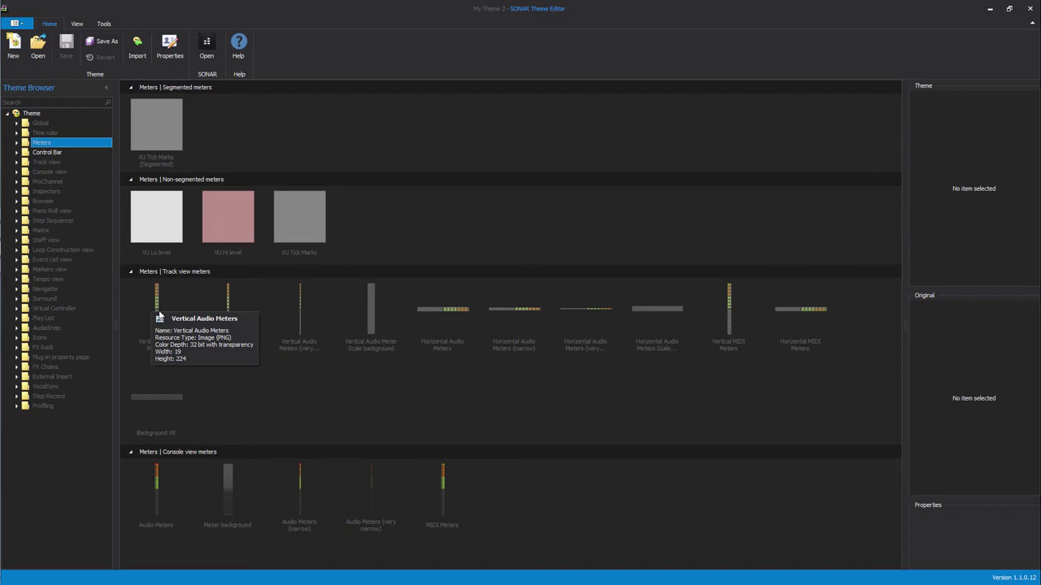
{"action": "right_click", "coordinate": [159, 311]}
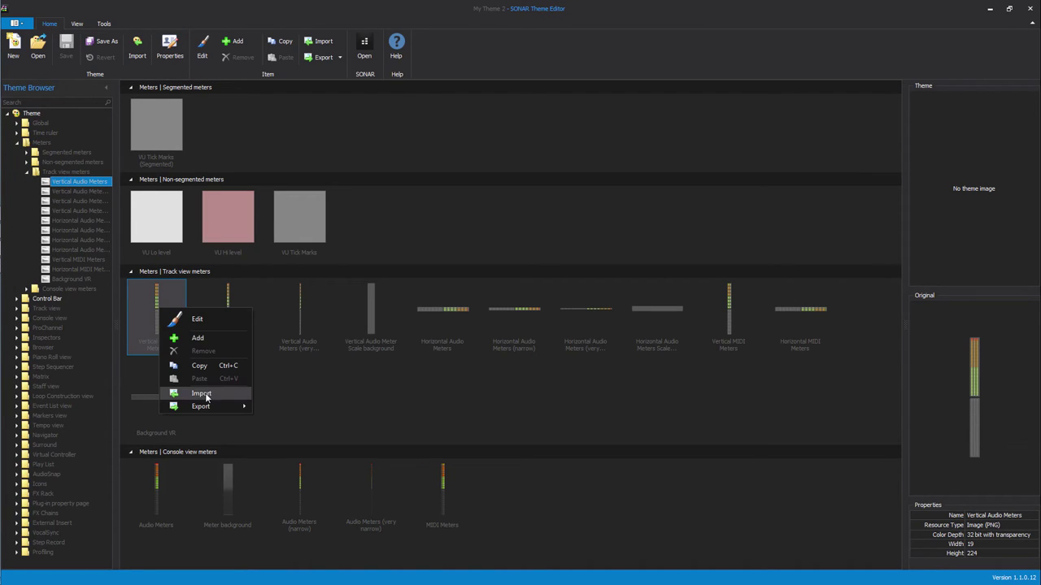
{"action": "left_click", "coordinate": [206, 395]}
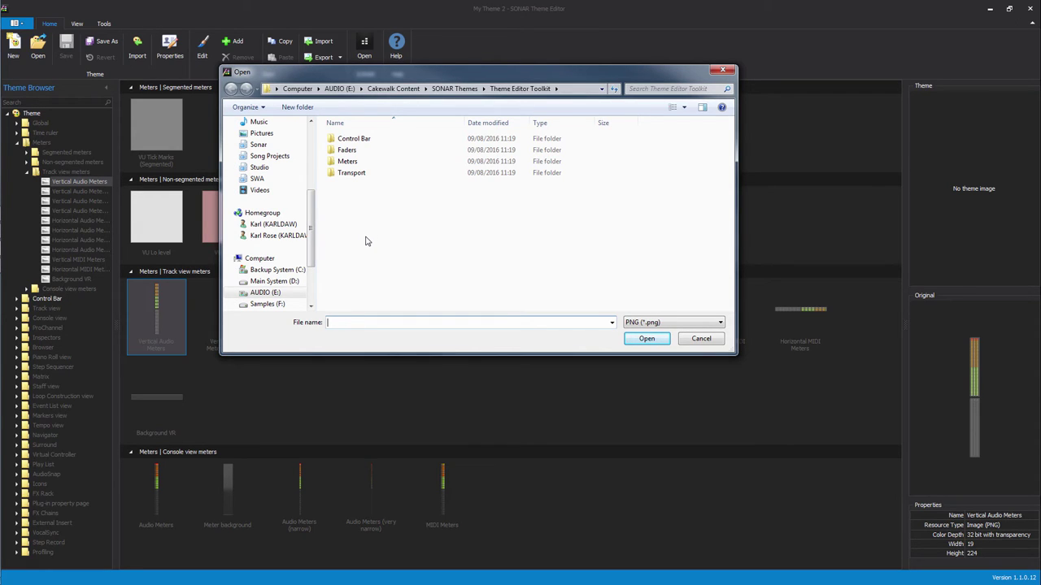
{"action": "double_click", "coordinate": [352, 166]}
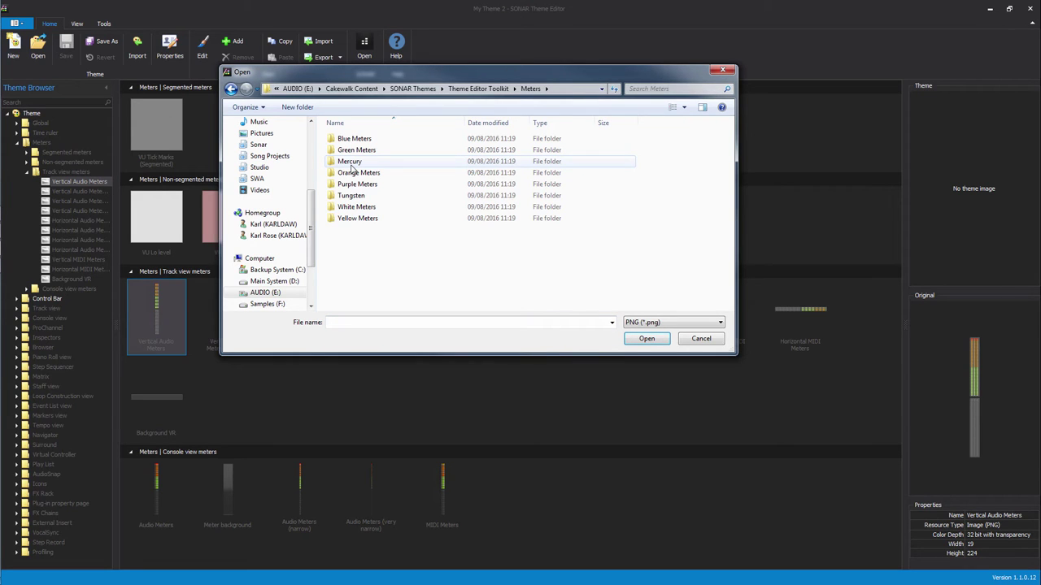
{"action": "double_click", "coordinate": [352, 173]}
{"action": "left_click", "coordinate": [347, 164]}
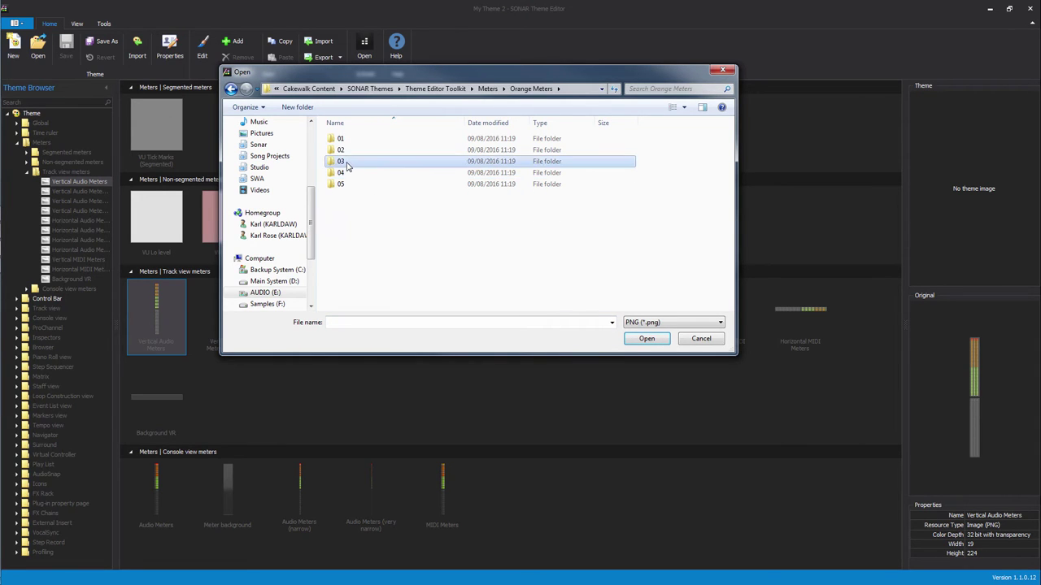
{"action": "double_click", "coordinate": [347, 166]}
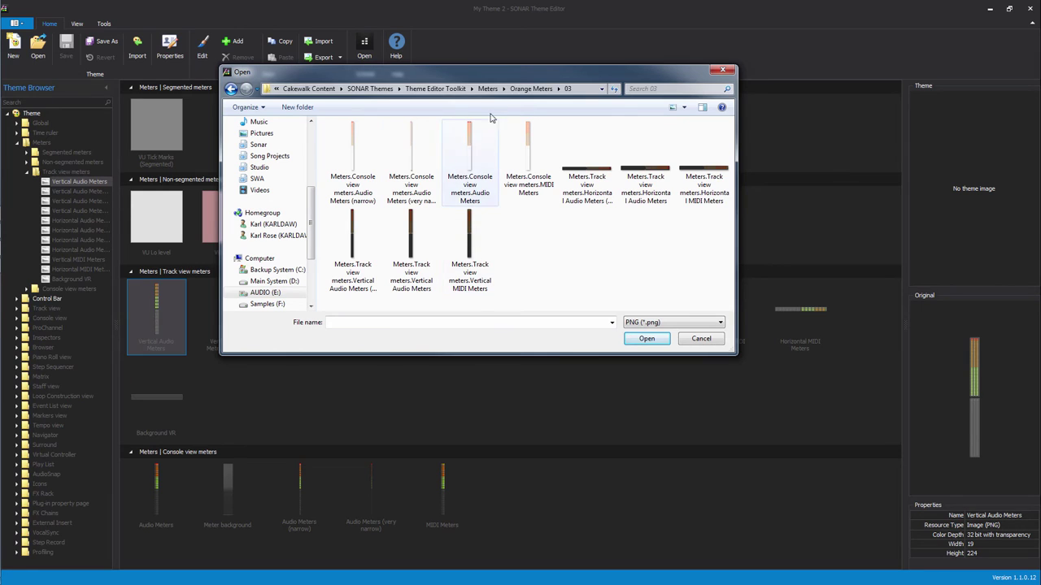
{"action": "left_click", "coordinate": [703, 339]}
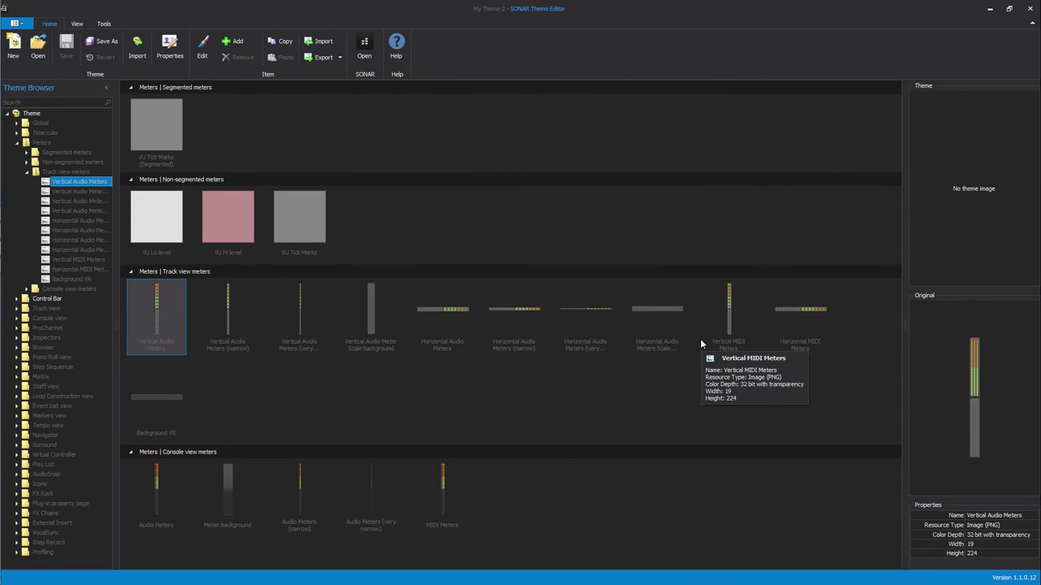
Step: Import the Tungsten "Meters.Track view meters.Vertical Audio Meters" image into the track view's Vertical Audio Meters item
{"action": "right_click", "coordinate": [170, 311]}
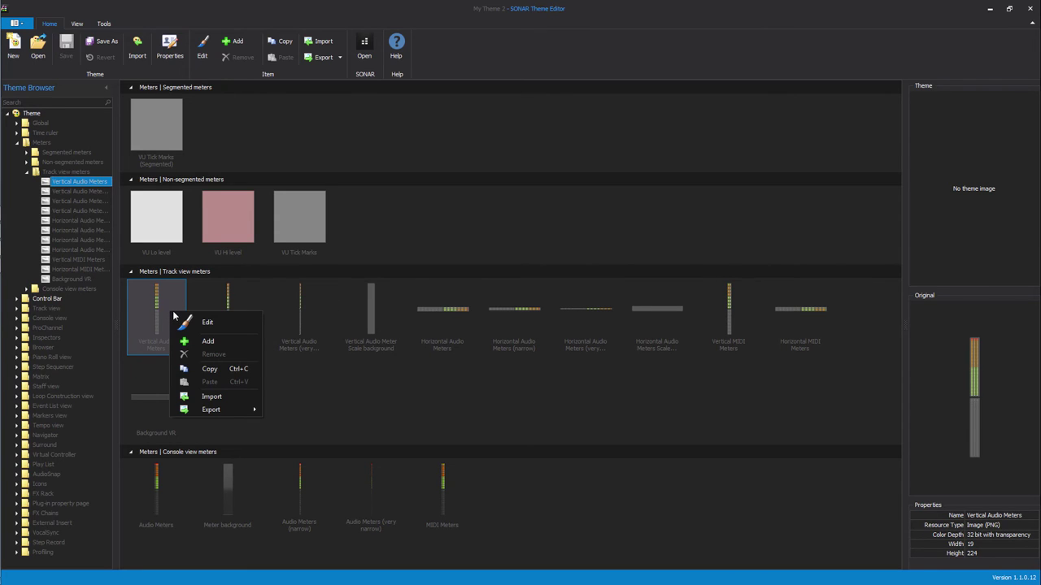
{"action": "left_click", "coordinate": [222, 395]}
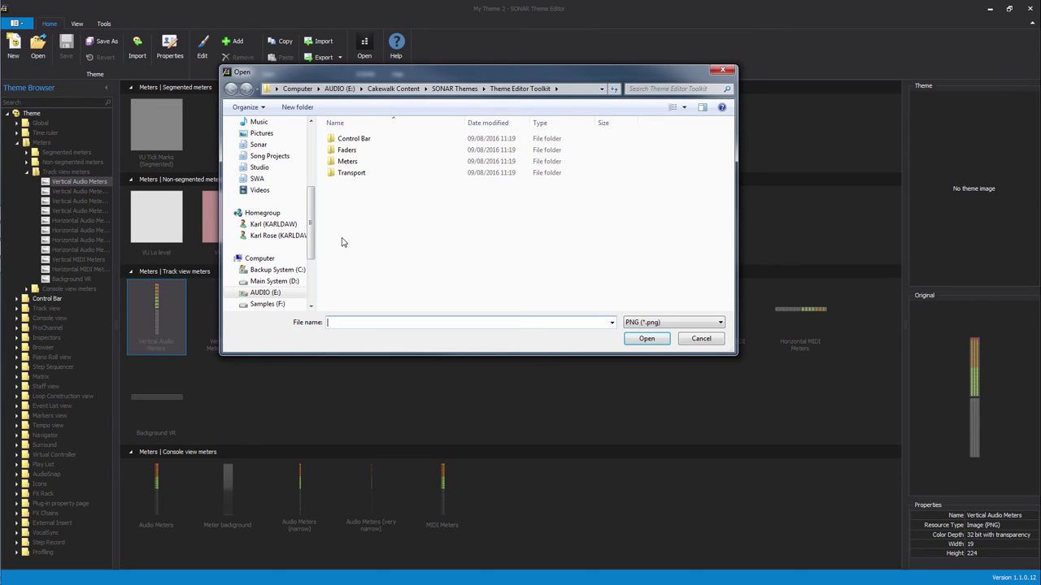
{"action": "double_click", "coordinate": [348, 161]}
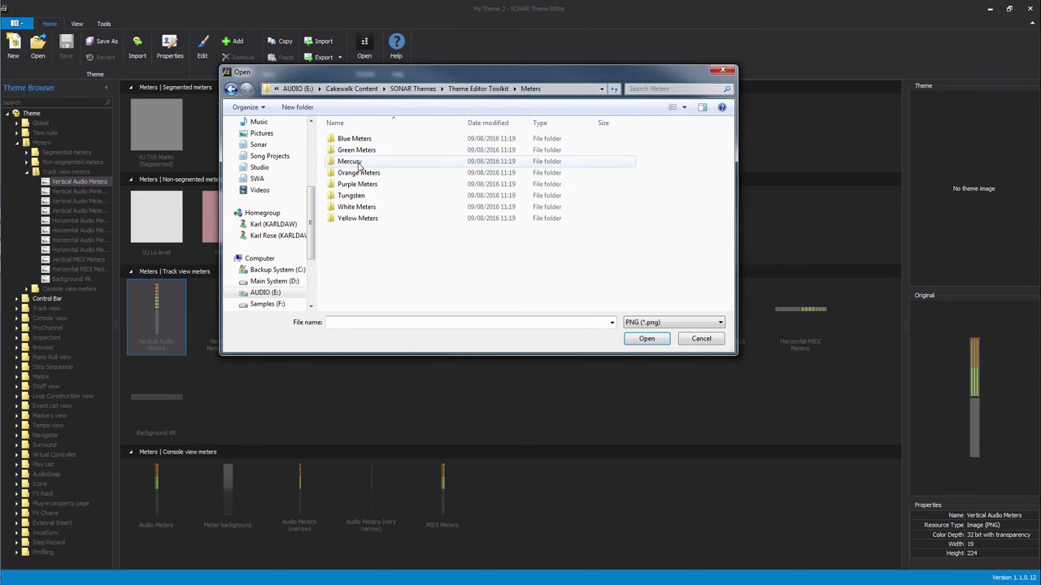
{"action": "double_click", "coordinate": [352, 195]}
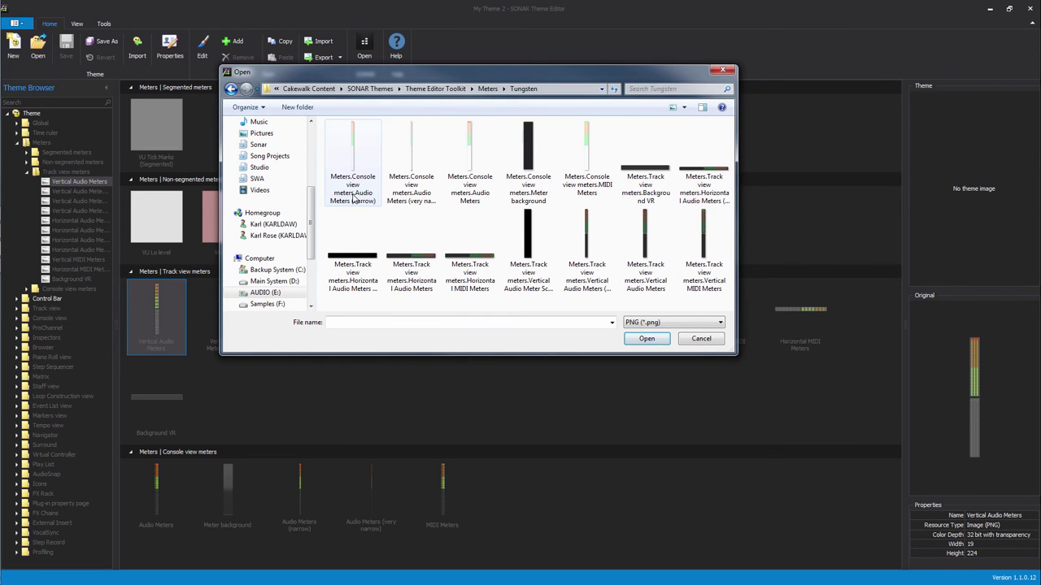
{"action": "left_click", "coordinate": [642, 237]}
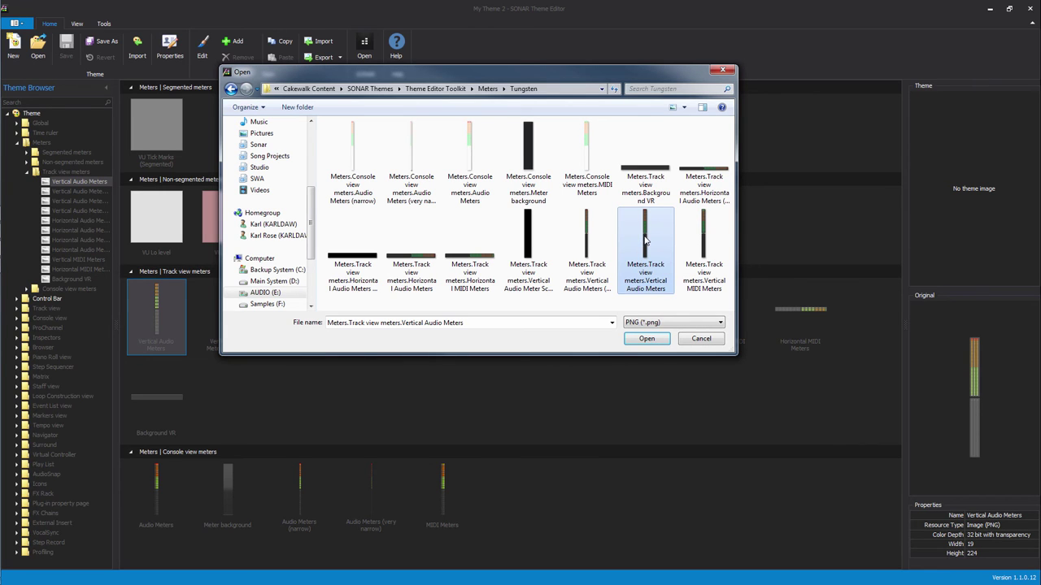
{"action": "left_click", "coordinate": [643, 339]}
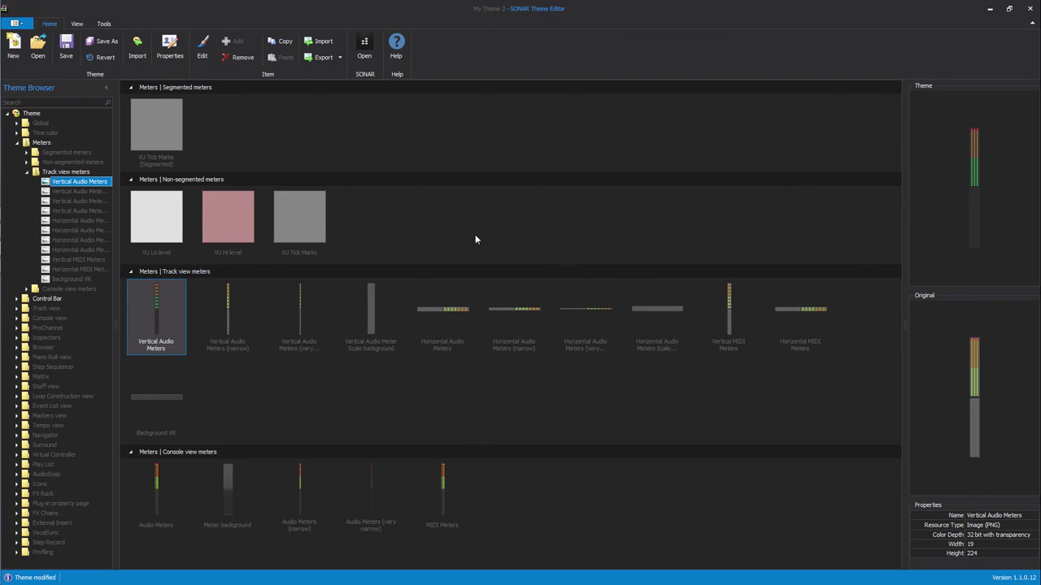
Step: Discard all unsaved changes and revert the theme to its last saved version
{"action": "left_click", "coordinate": [104, 57]}
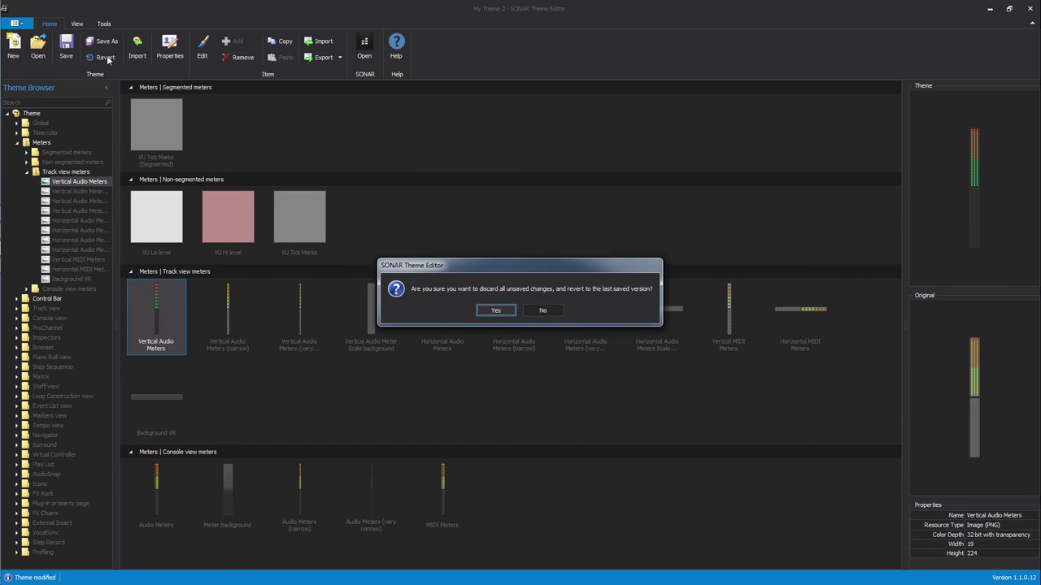
{"action": "left_click", "coordinate": [495, 311]}
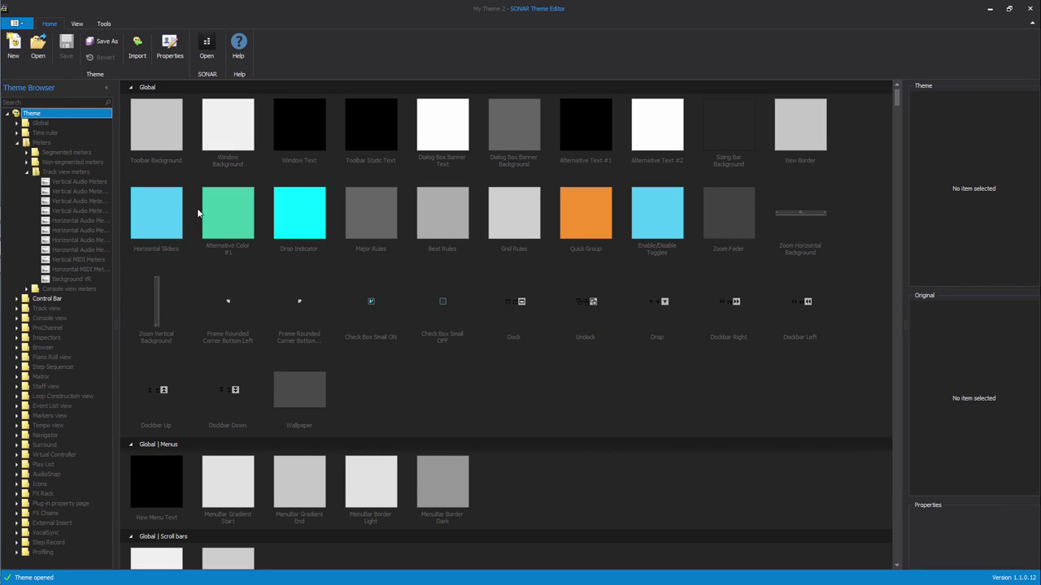
Step: Import the White Meters 01 image "Meters.Track view meters.Vertical Audio Meters" into the track view's Vertical Audio Meters item
{"action": "left_click", "coordinate": [74, 172]}
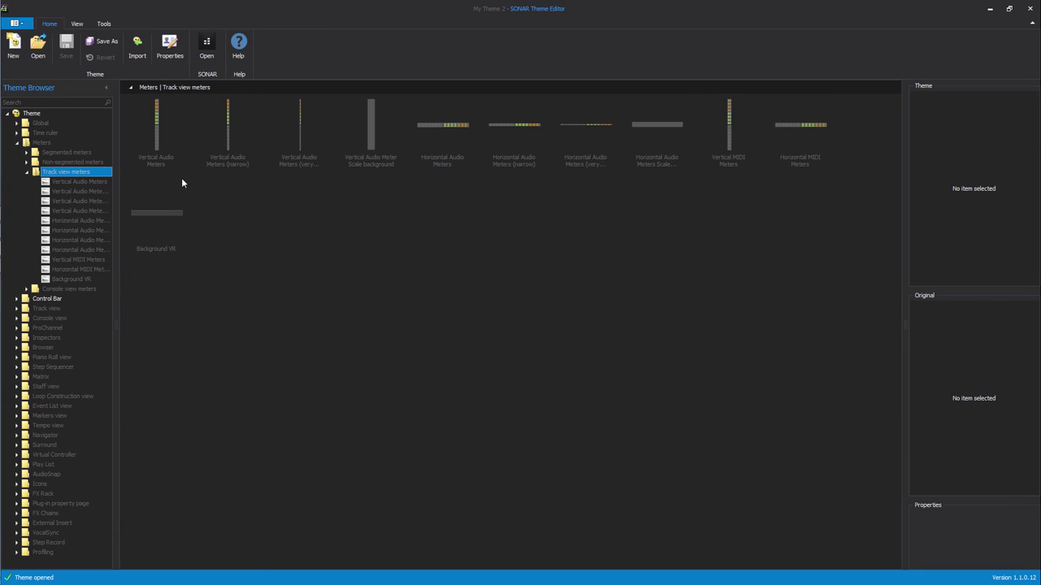
{"action": "right_click", "coordinate": [162, 130]}
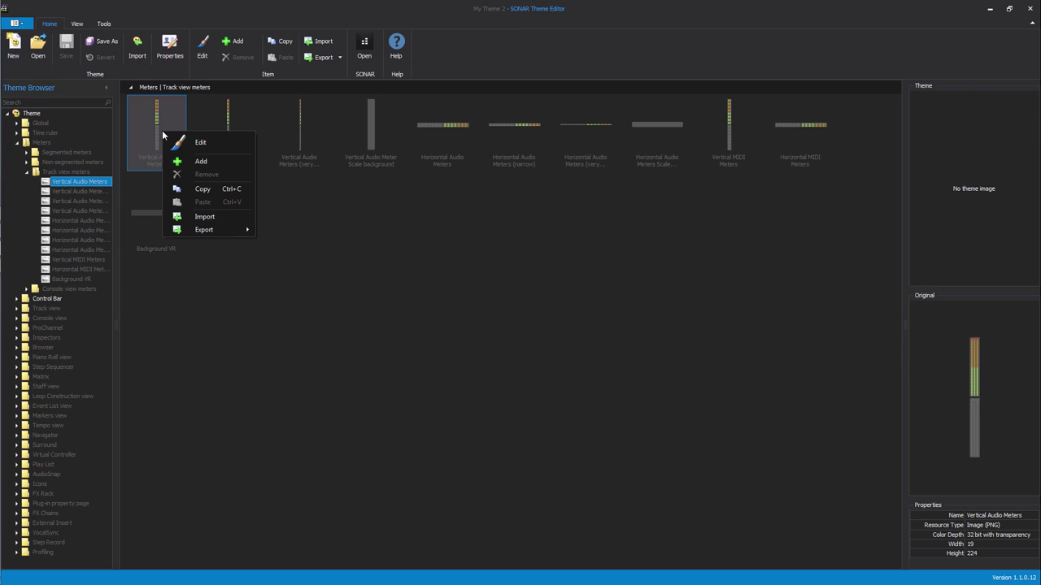
{"action": "left_click", "coordinate": [210, 218]}
{"action": "double_click", "coordinate": [348, 161]}
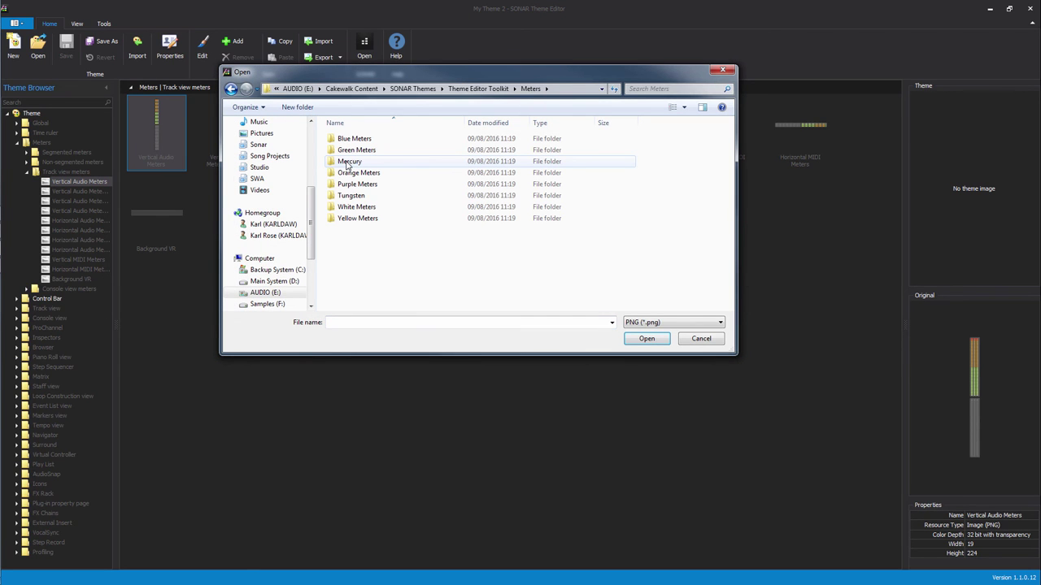
{"action": "double_click", "coordinate": [355, 207]}
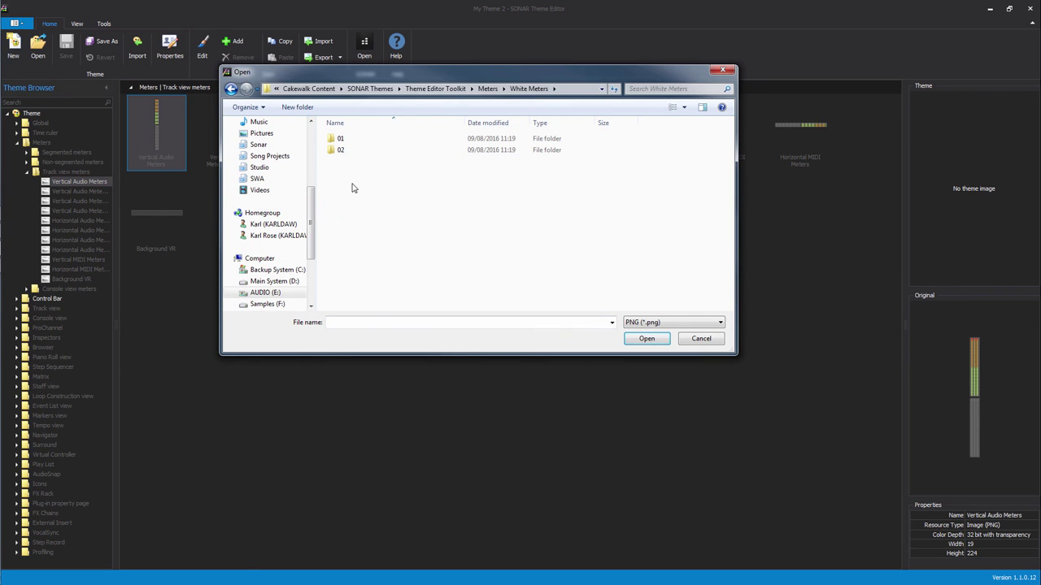
{"action": "double_click", "coordinate": [339, 141]}
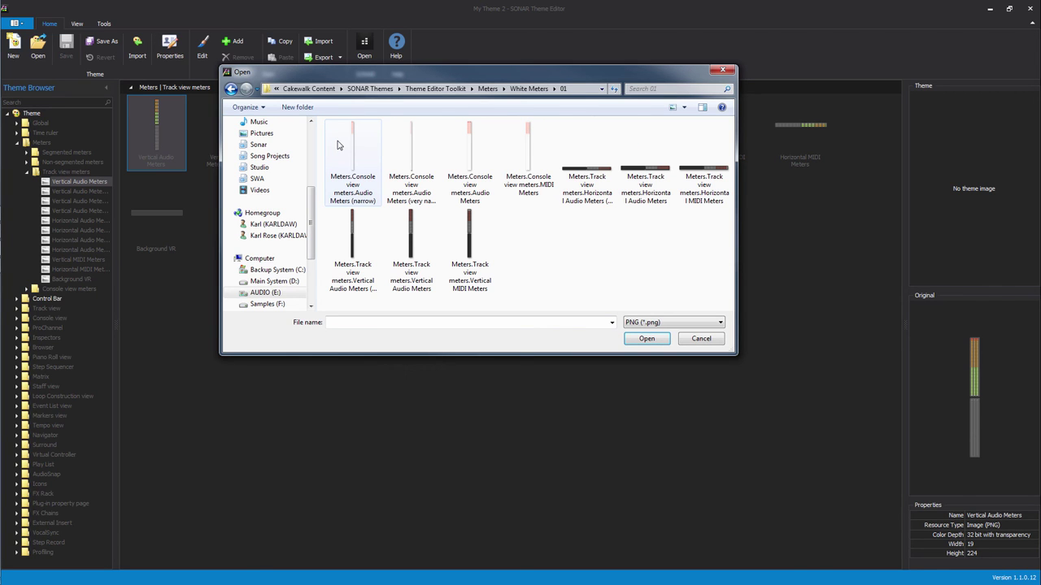
{"action": "left_click", "coordinate": [419, 235]}
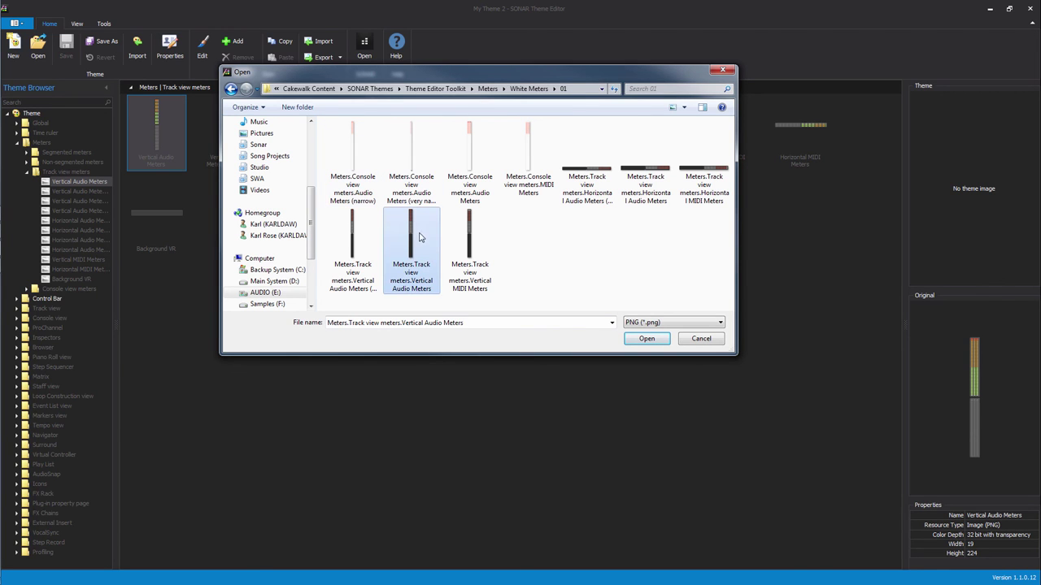
{"action": "left_click", "coordinate": [646, 338]}
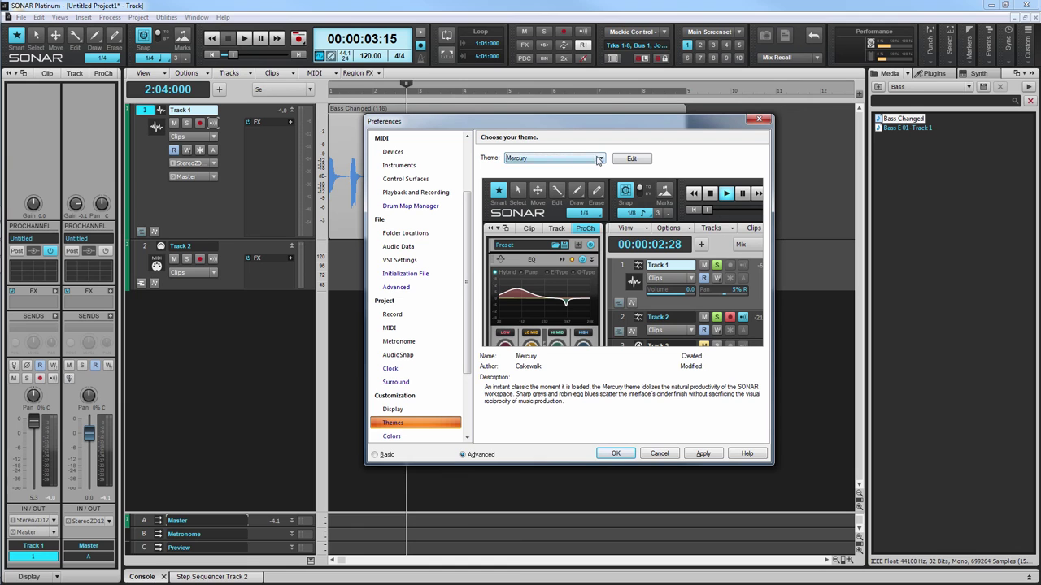
Step: In SONAR's theme preferences, choose My Theme 2 and apply it
{"action": "left_click", "coordinate": [600, 158]}
{"action": "left_click", "coordinate": [570, 185]}
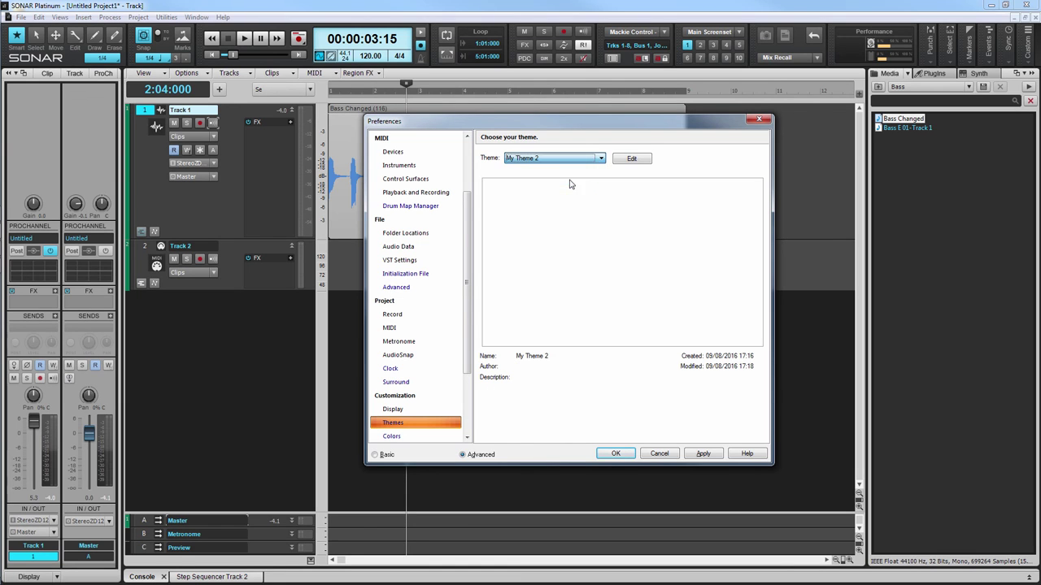
{"action": "left_click", "coordinate": [615, 453]}
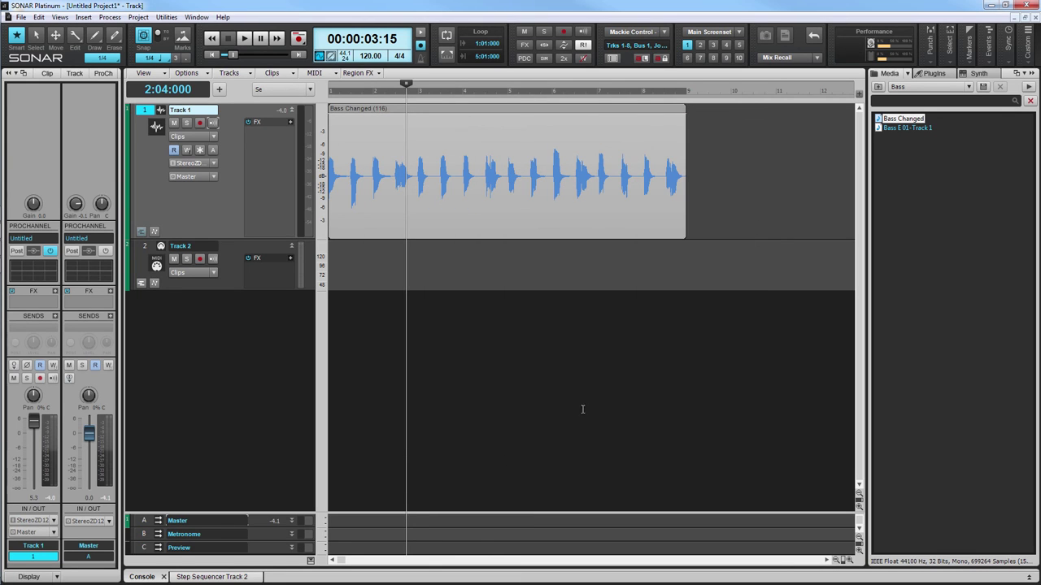
Step: Play a short stretch of the project to check the track meters, and return to the project start
{"action": "key", "text": "space"}
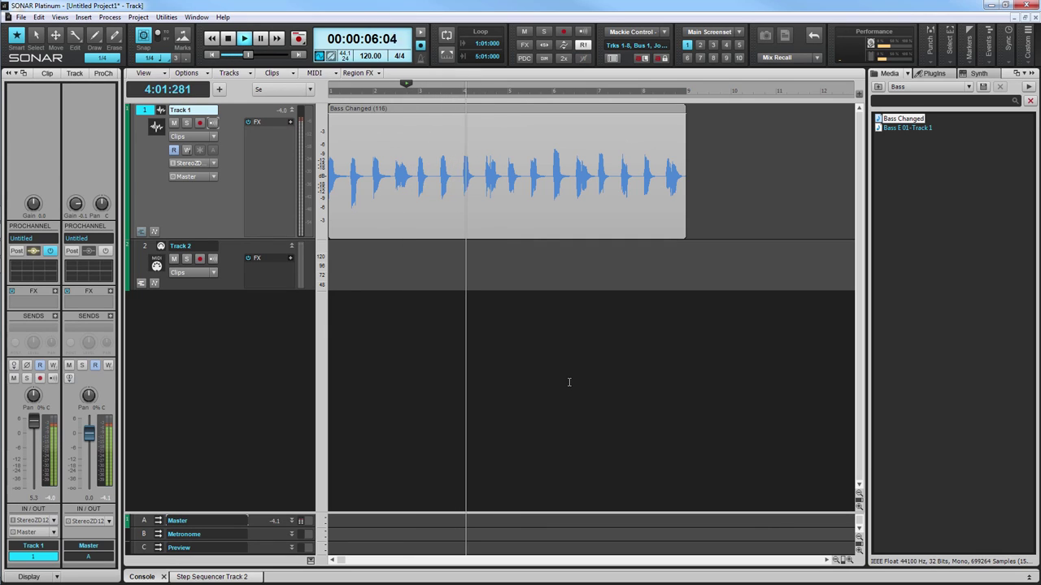
{"action": "key", "text": "space"}
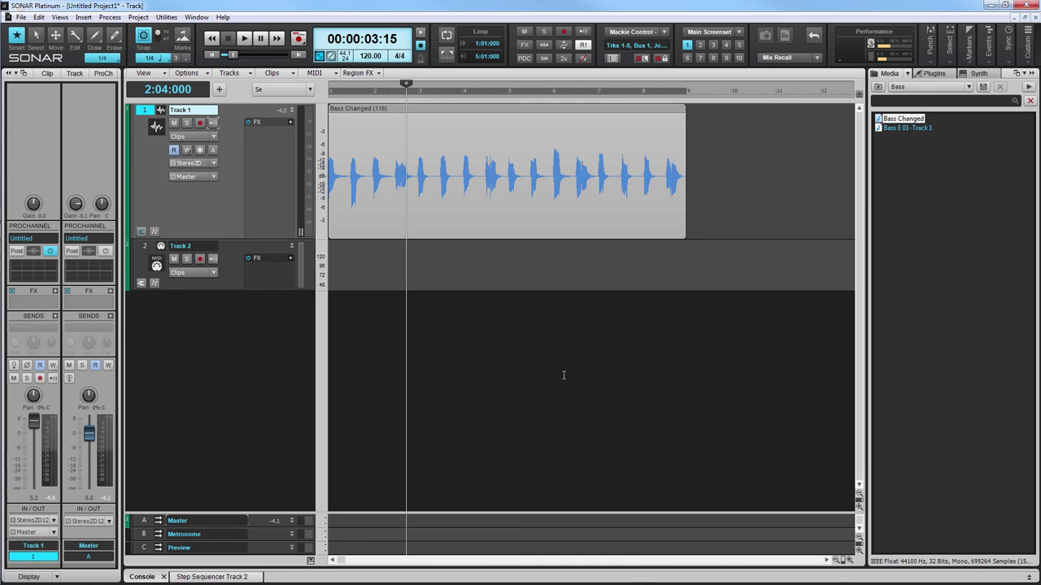
{"action": "key", "text": "w"}
Step: Show the Console view and test Track 1's compressor ratio buttons by selecting 12 and returning to 4
{"action": "key", "text": "alt+2"}
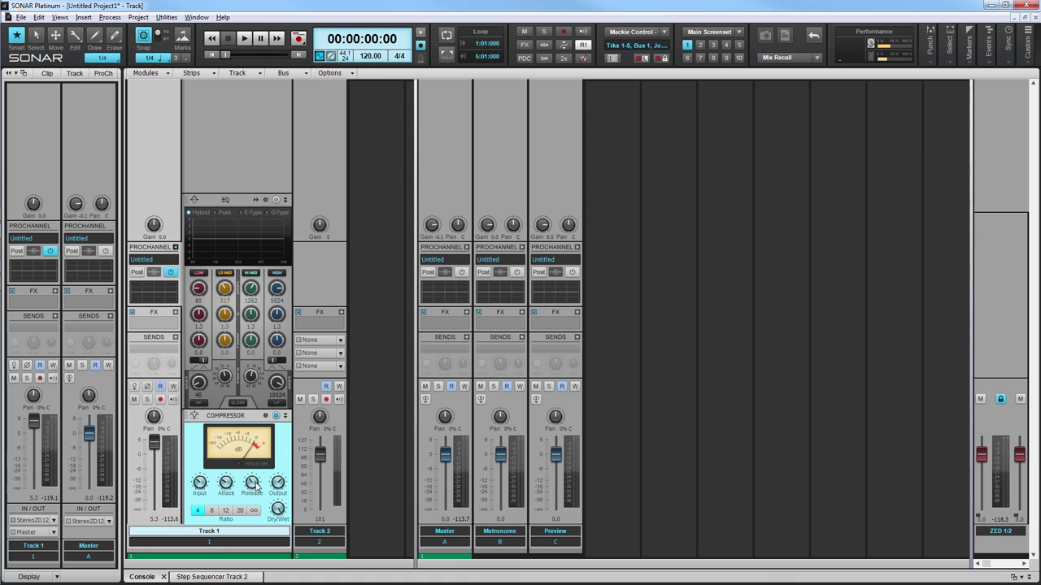
{"action": "mouse_move", "coordinate": [253, 485]}
{"action": "left_click", "coordinate": [226, 511]}
{"action": "left_click", "coordinate": [195, 511]}
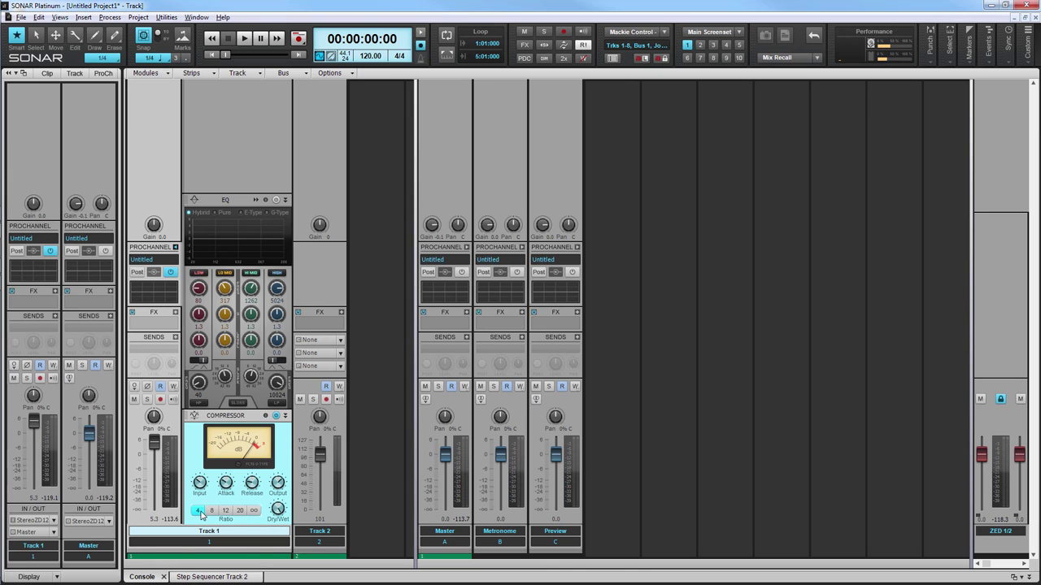